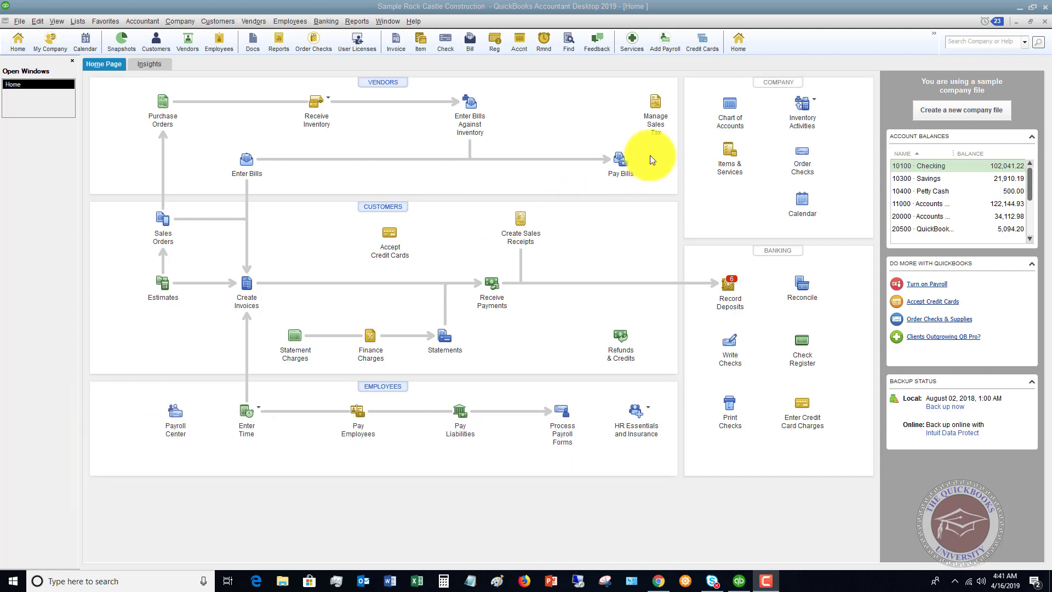
# Create a new billing rate level from the Billing Rate Level List and name it 'Labor Charges'.
pyautogui.click(75, 23)
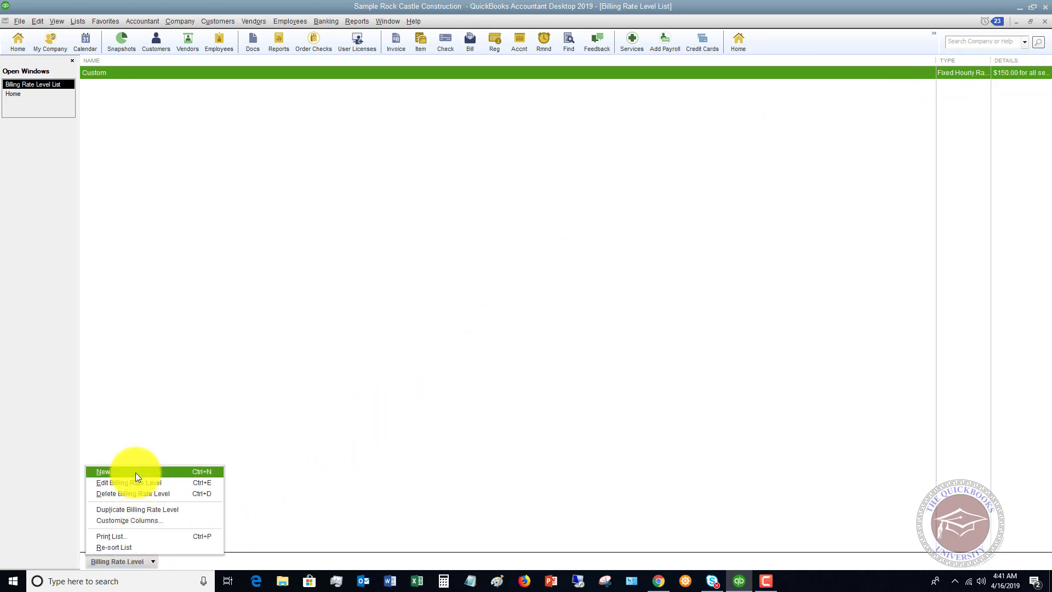
pyautogui.click(136, 473)
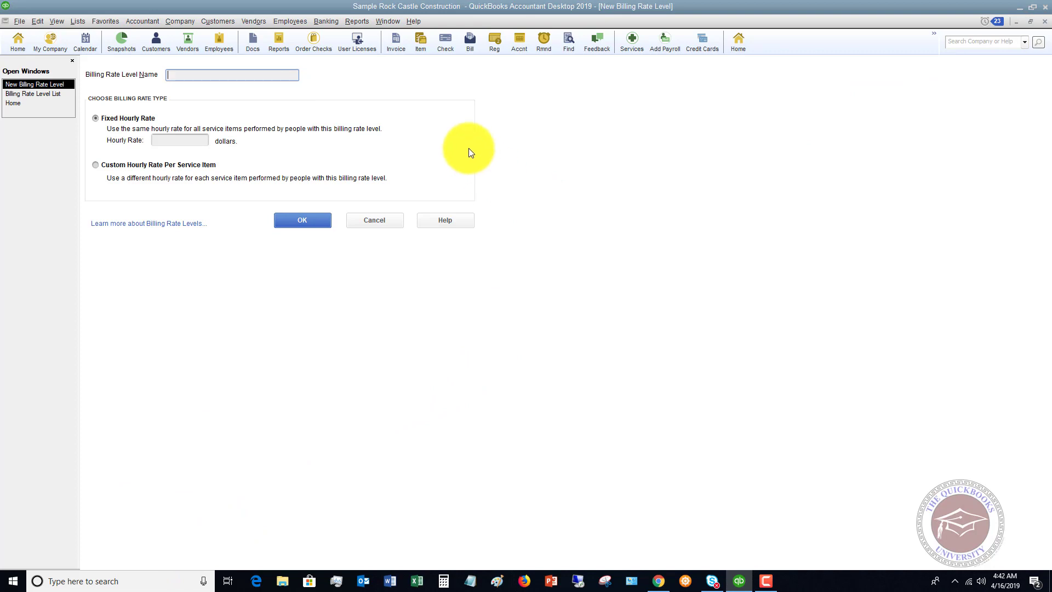
pyautogui.write('Labor Charges')
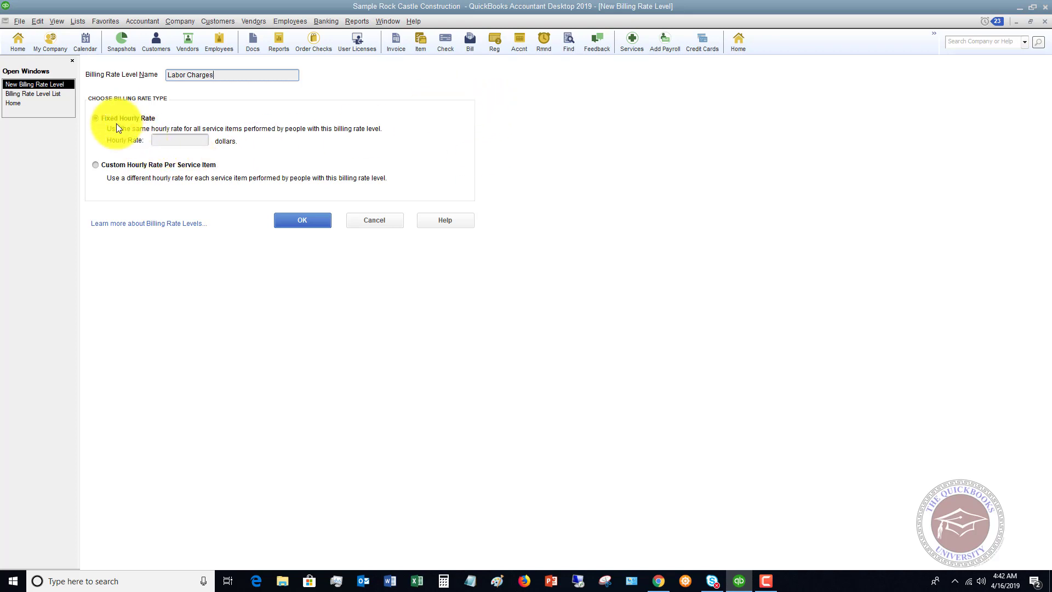
# Switch Labor Charges to custom per-item rates and enter 100 for Install Labor.
pyautogui.click(122, 166)
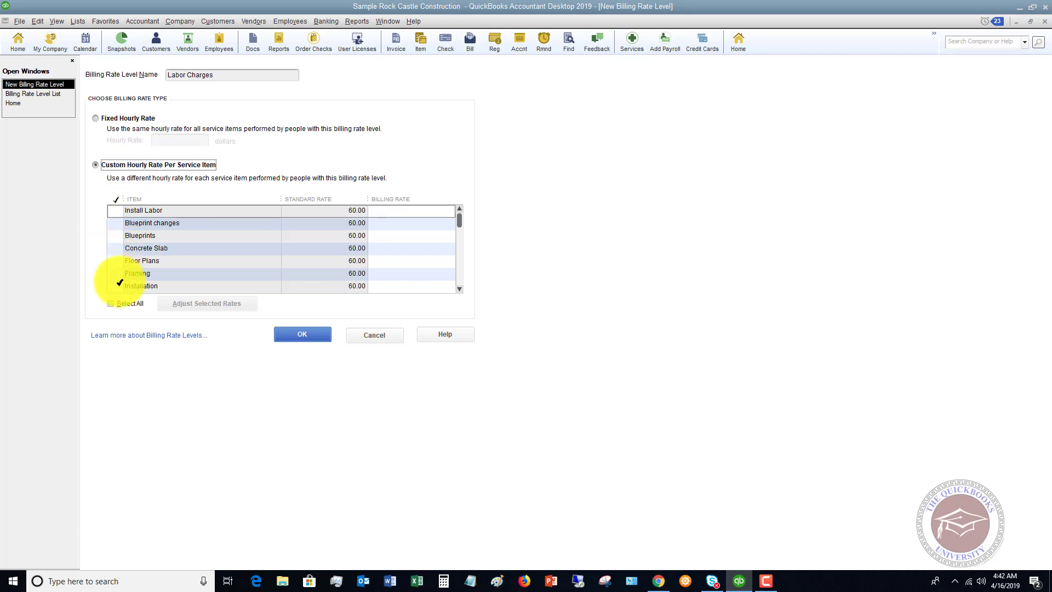
pyautogui.click(116, 212)
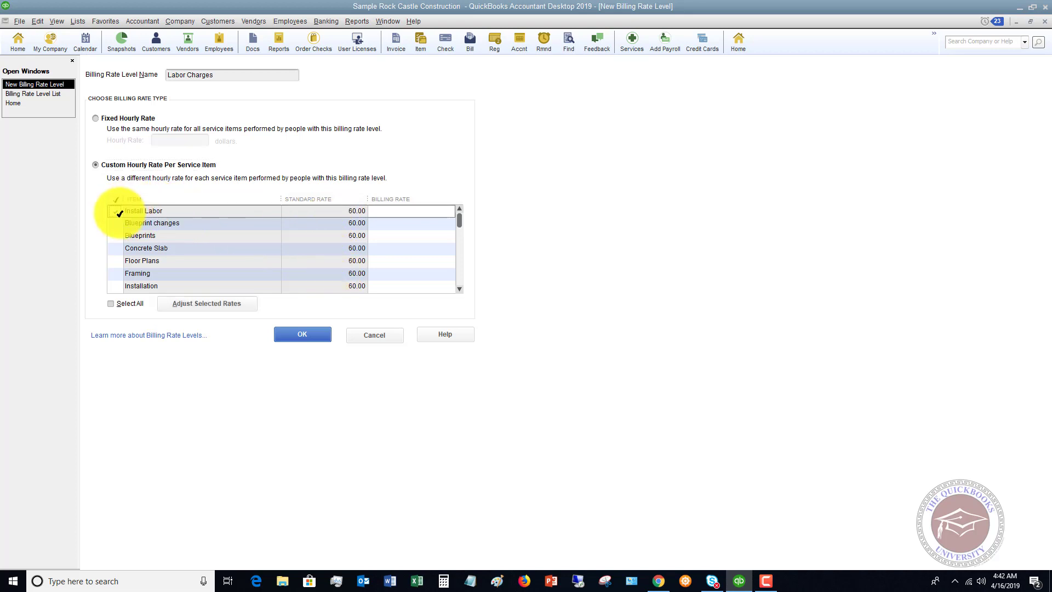
pyautogui.click(417, 207)
pyautogui.write('100')
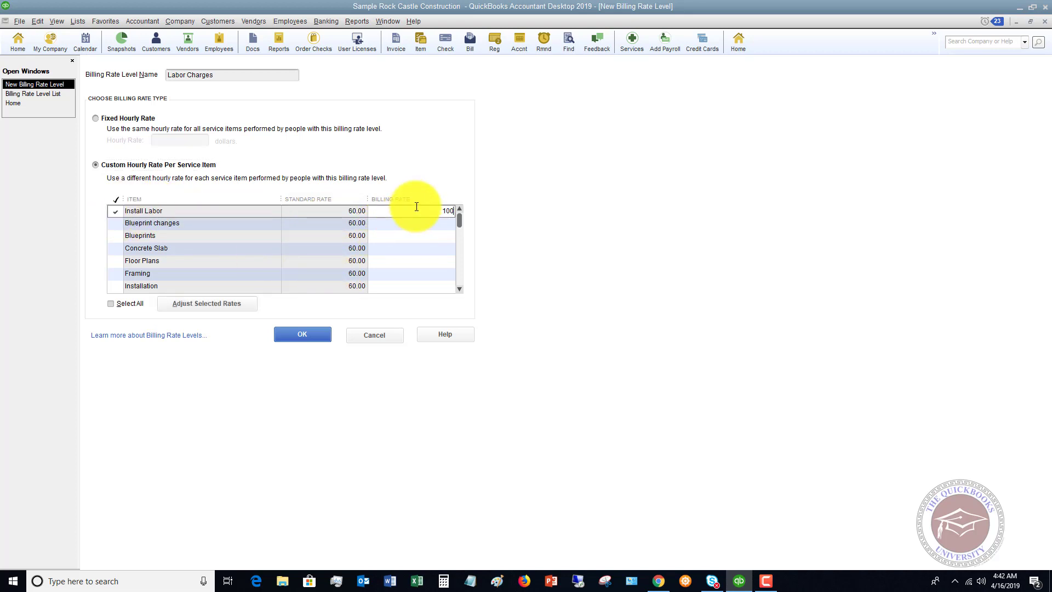
# Raise all service item rates 10% above the standard rate, to 66.00.
pyautogui.click(112, 304)
pyautogui.click(214, 304)
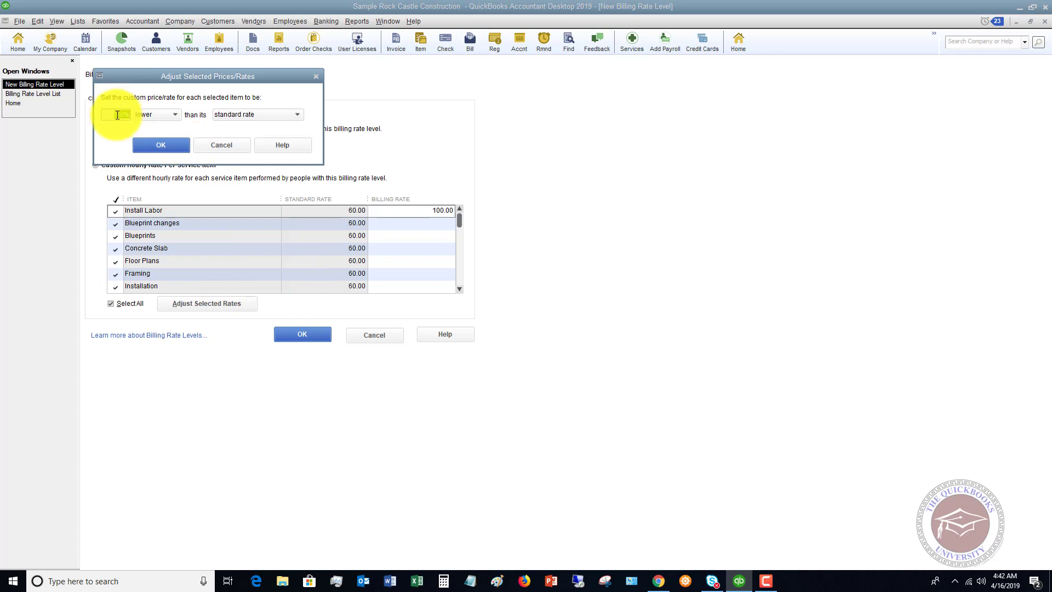
pyautogui.click(179, 113)
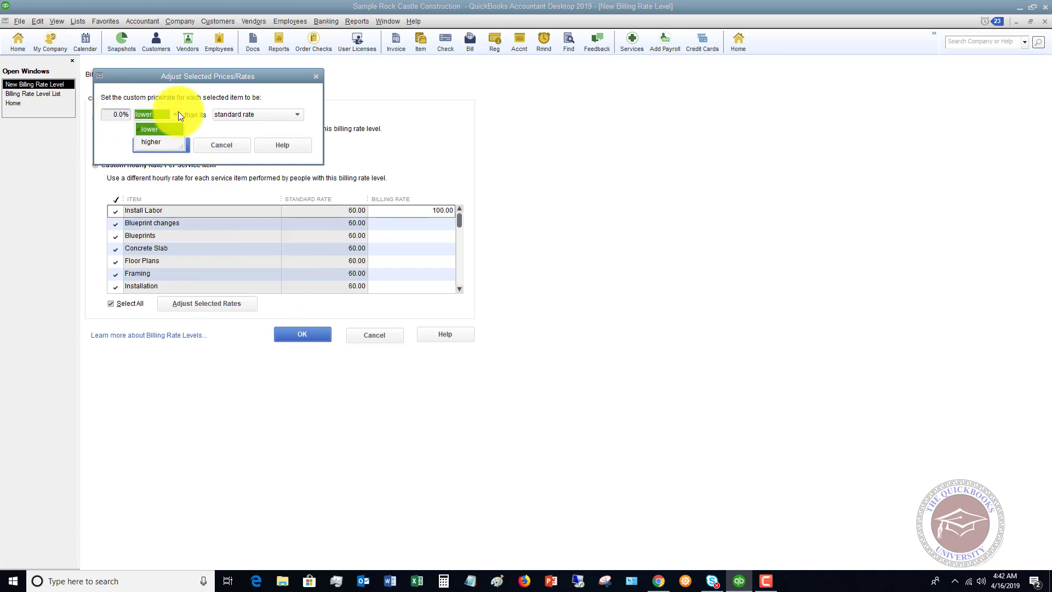
pyautogui.click(168, 142)
pyautogui.click(115, 115)
pyautogui.write('10')
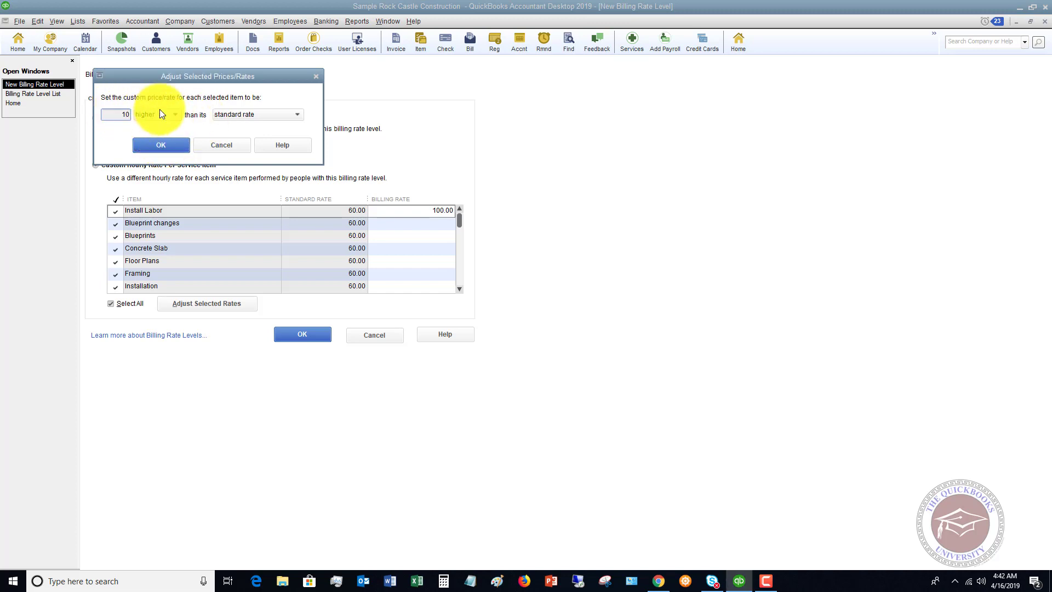
pyautogui.click(167, 144)
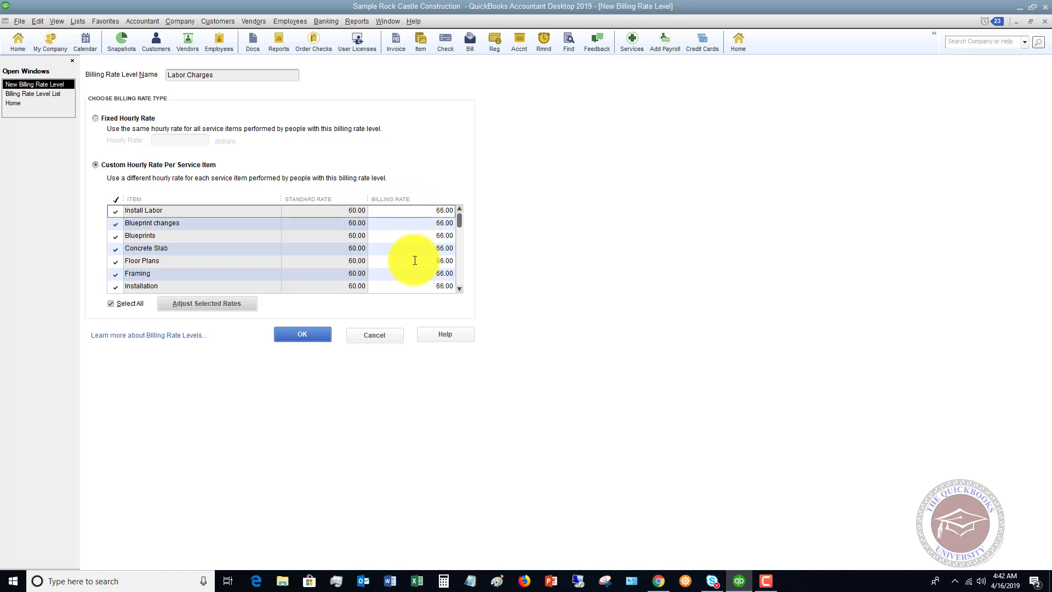
pyautogui.click(110, 303)
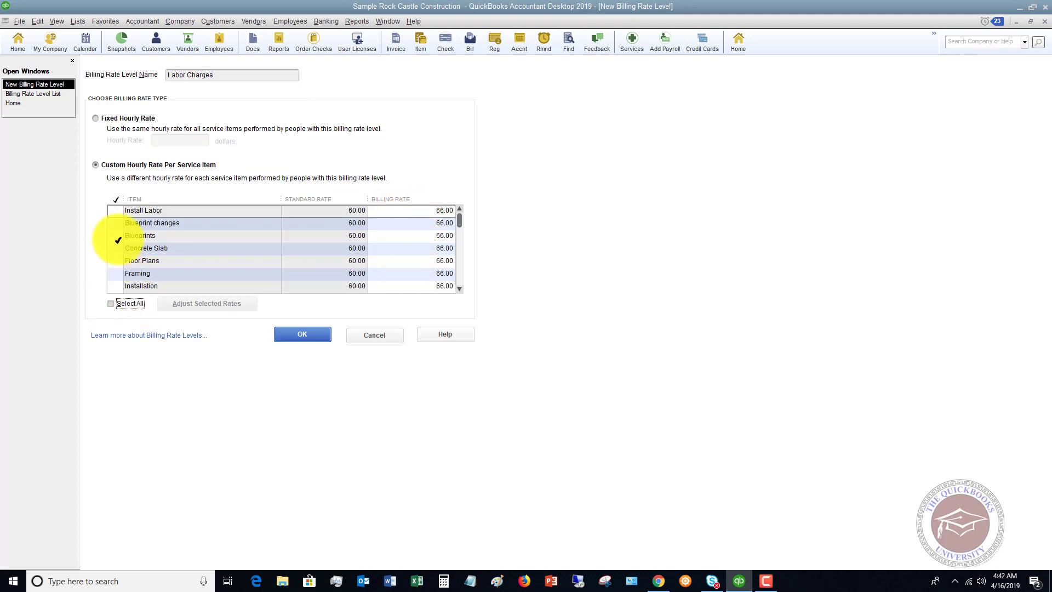
# Change Labor Charges to a fixed $85.00 hourly rate for all services and save it.
pyautogui.click(96, 119)
pyautogui.click(206, 138)
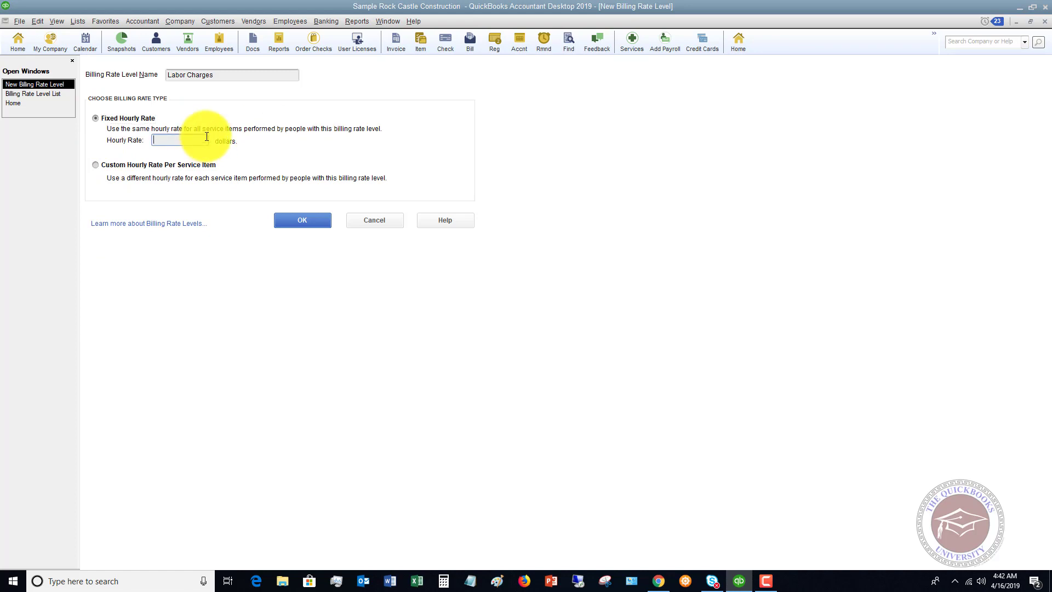
pyautogui.write('85')
pyautogui.click(307, 219)
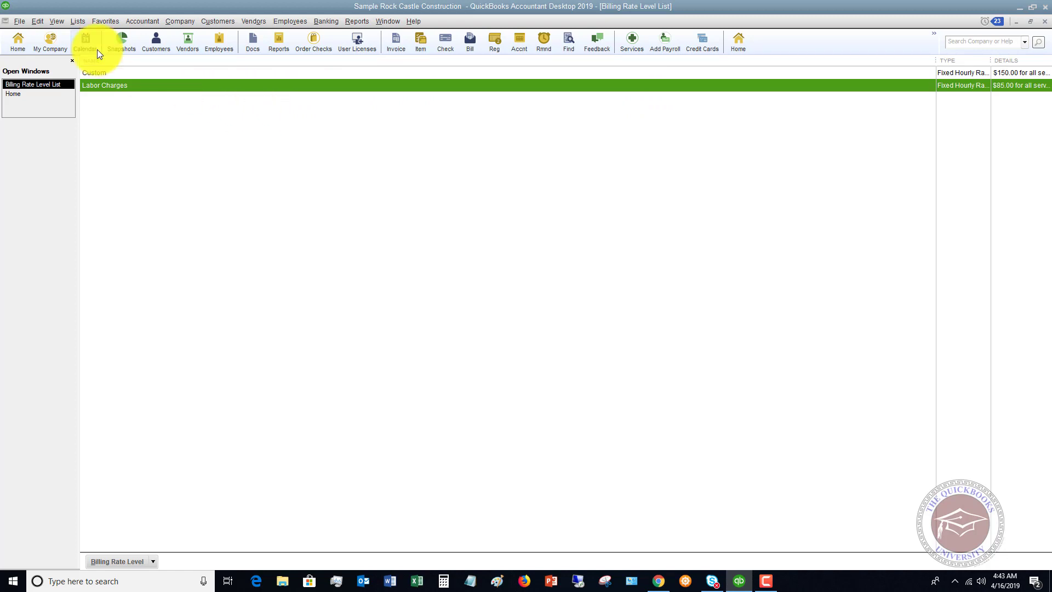
# In the Employee Center, give the second employee the Labor Charges billing rate level under Additional Info.
pyautogui.click(280, 19)
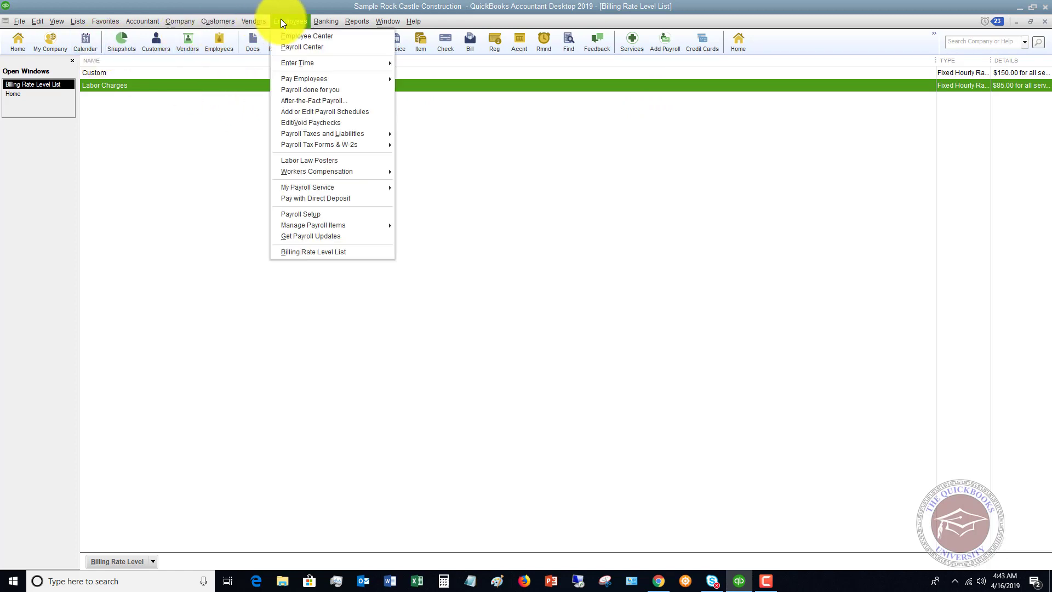
pyautogui.click(294, 31)
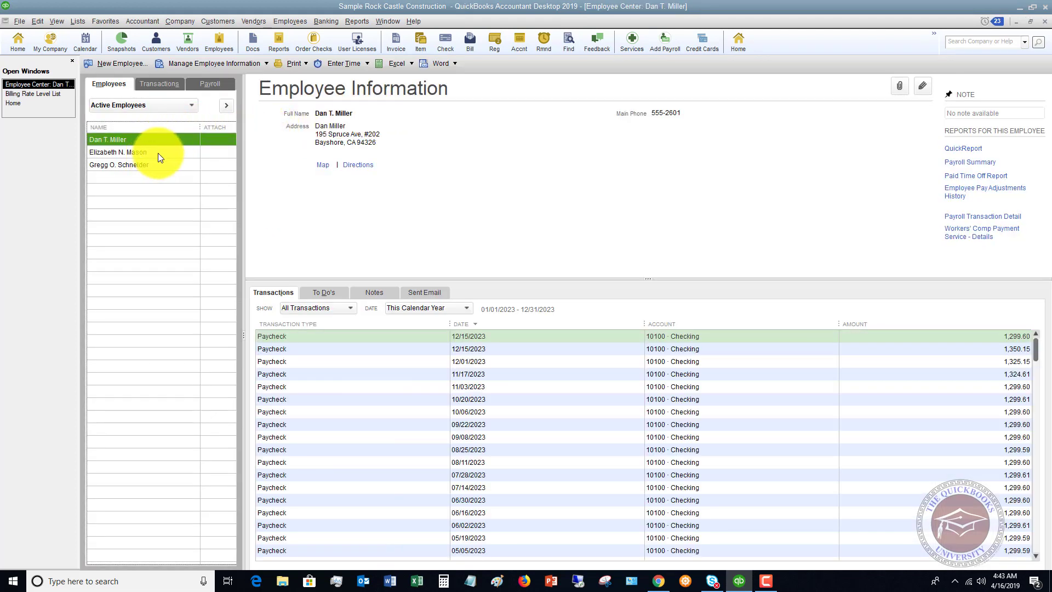
pyautogui.click(156, 152)
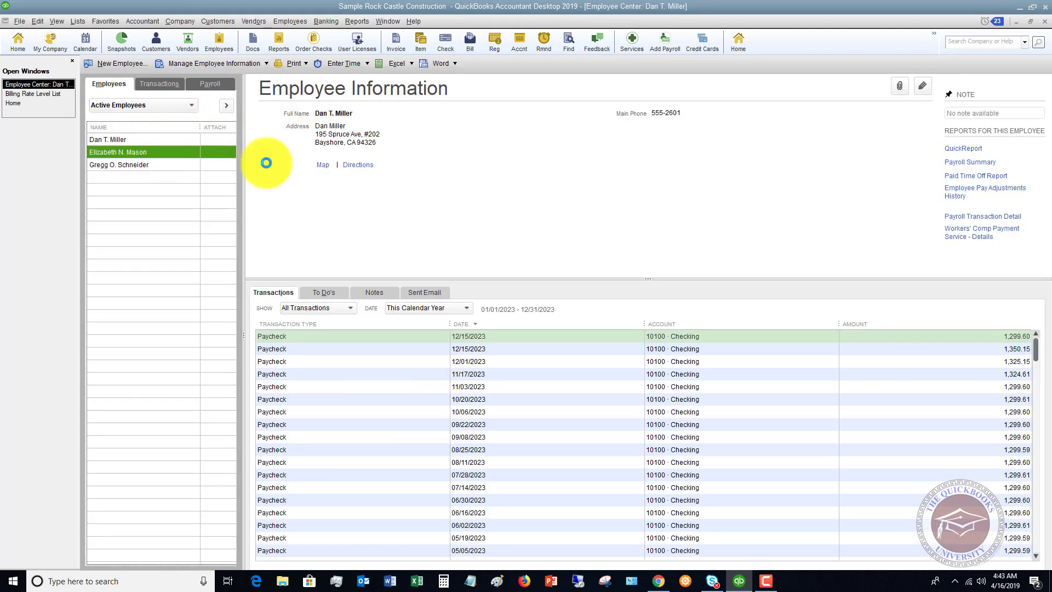
pyautogui.click(923, 86)
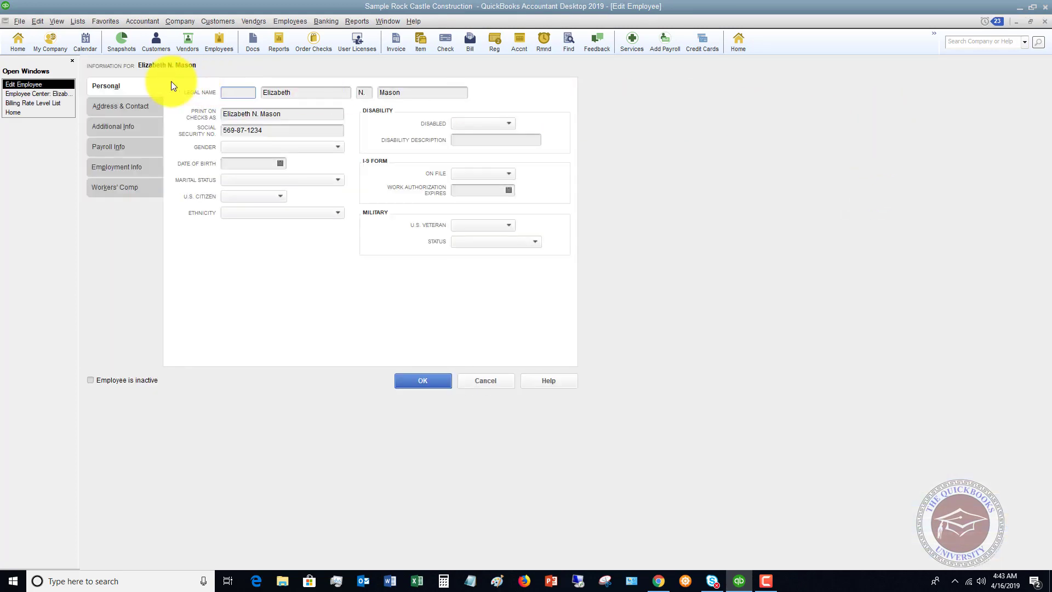
pyautogui.click(119, 131)
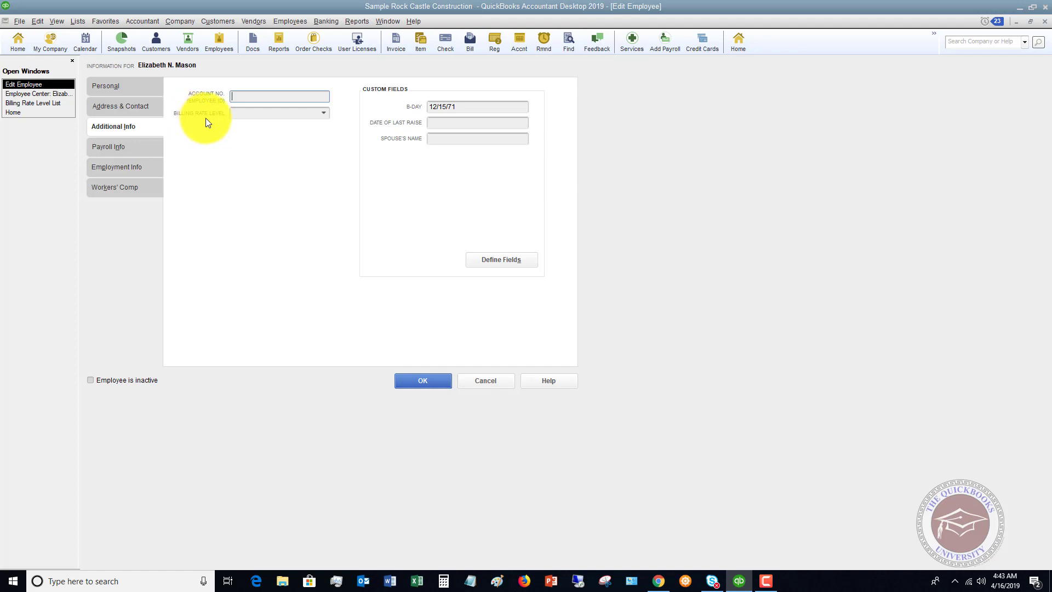
pyautogui.click(325, 113)
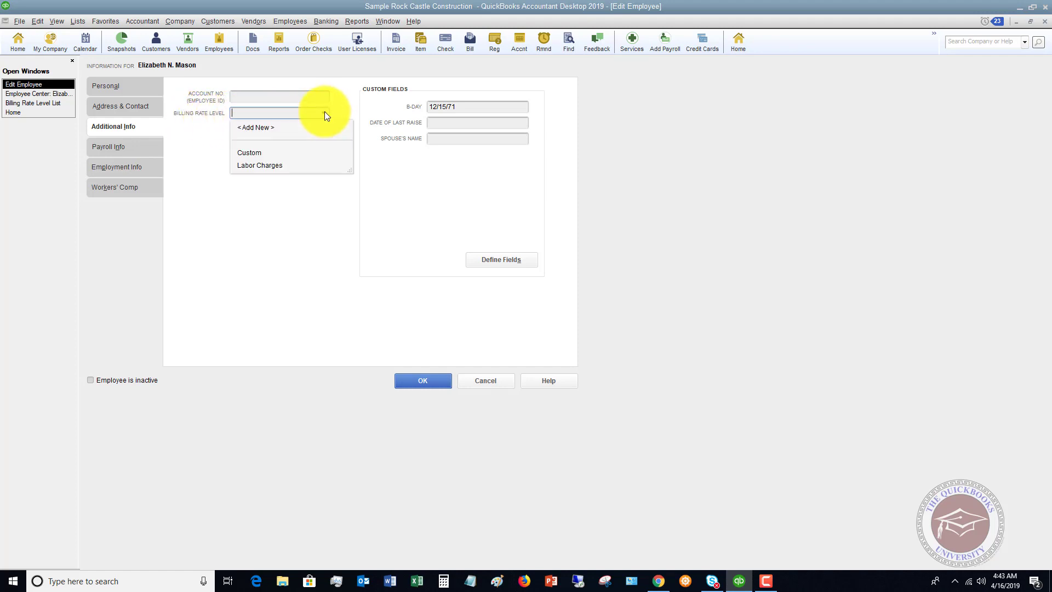
pyautogui.click(269, 164)
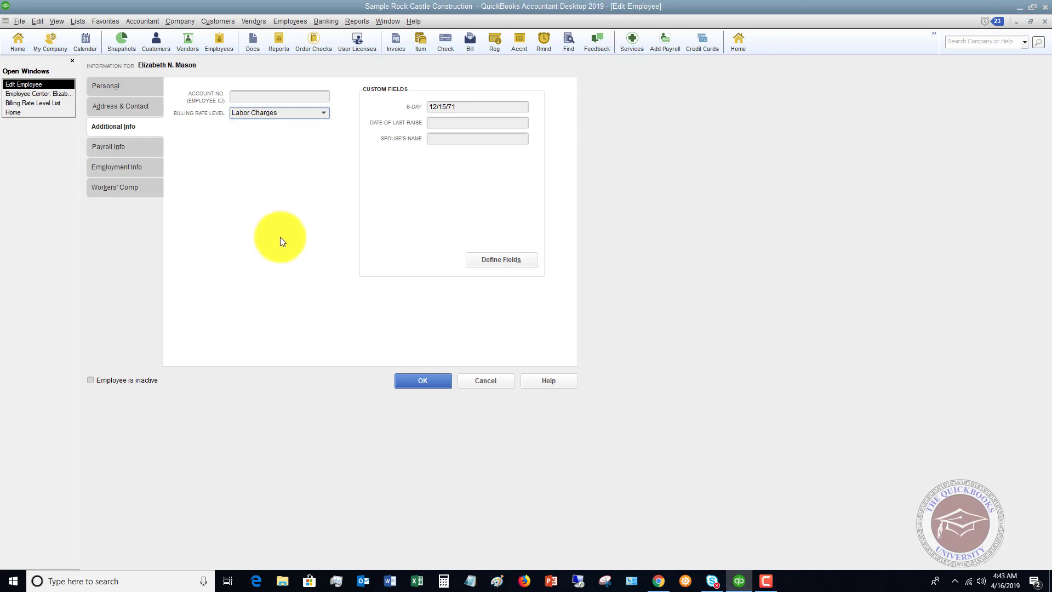
pyautogui.click(421, 381)
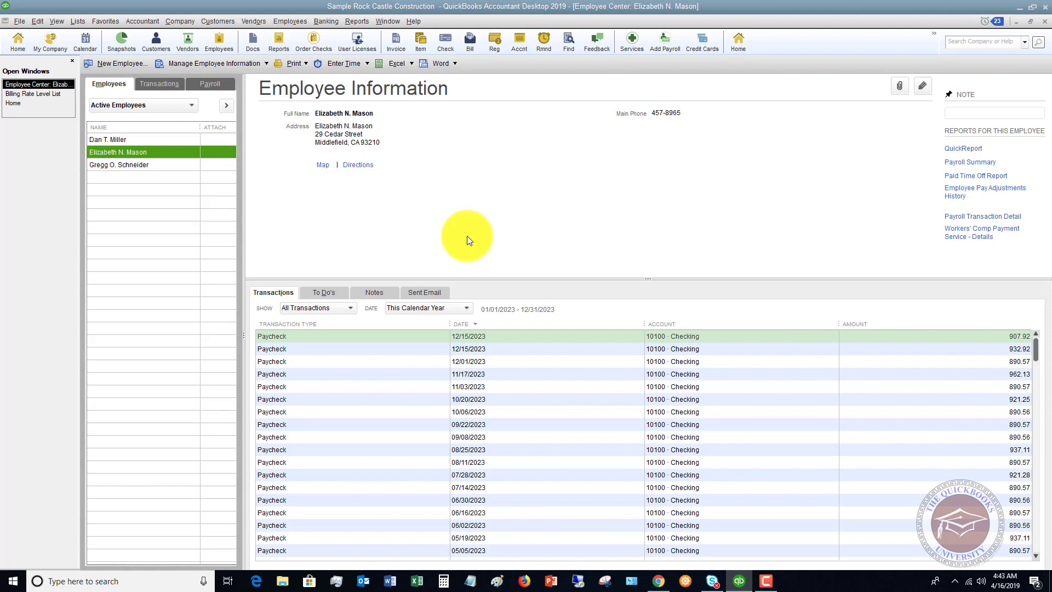
# Record a 1-hour Blueprint changes single-activity time entry for the first customer, class Remodel.
pyautogui.click(288, 19)
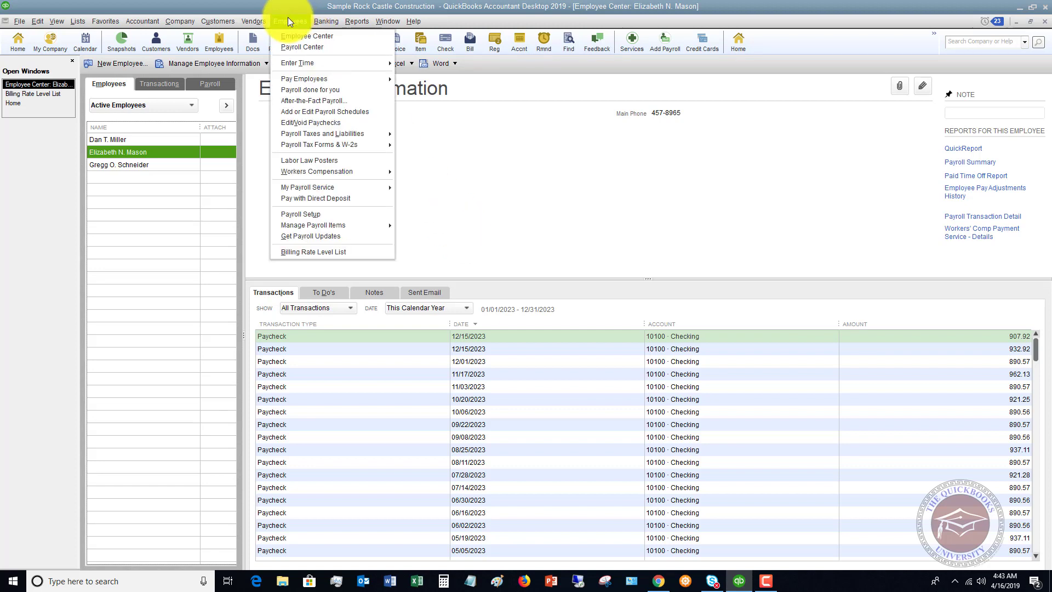
pyautogui.moveTo(306, 61)
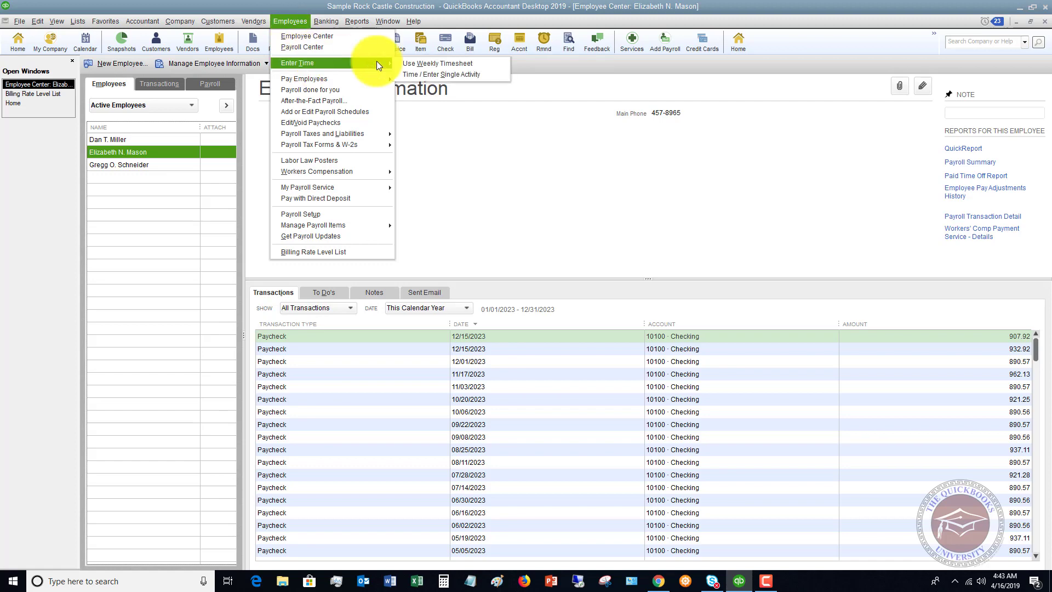
pyautogui.click(435, 74)
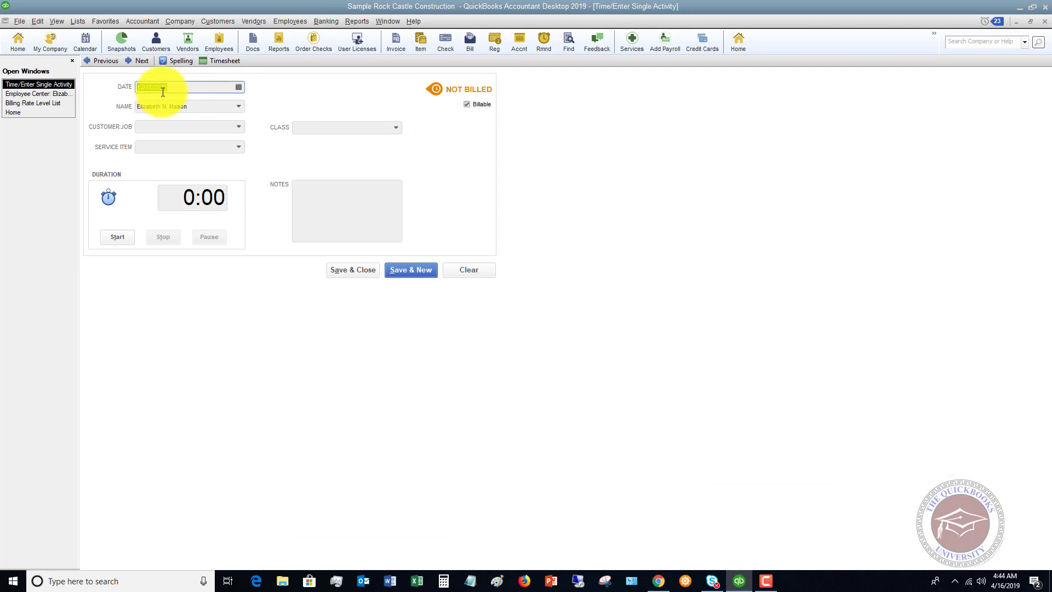
pyautogui.click(241, 128)
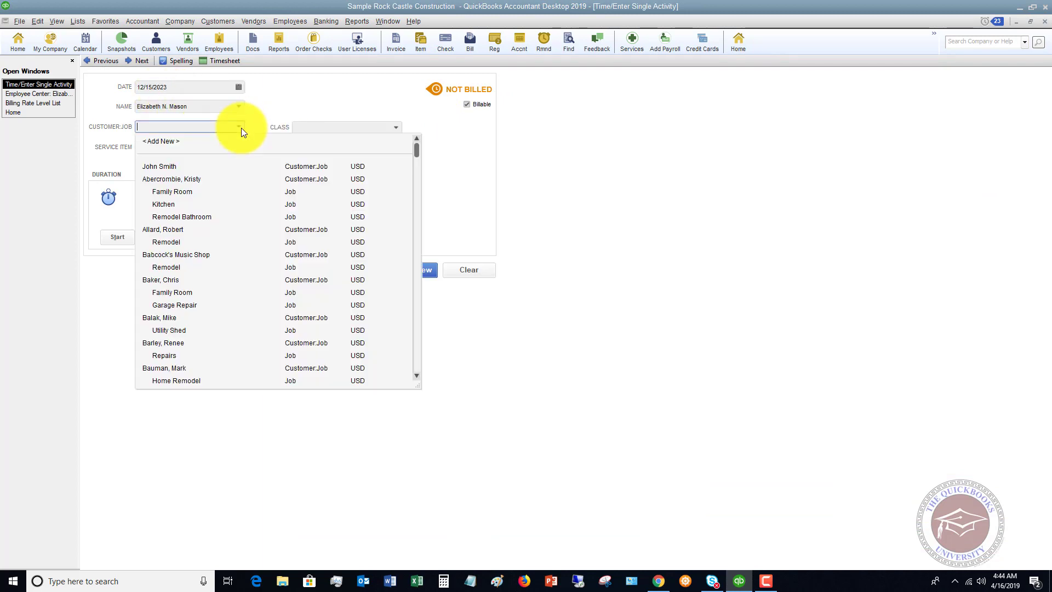
pyautogui.click(160, 166)
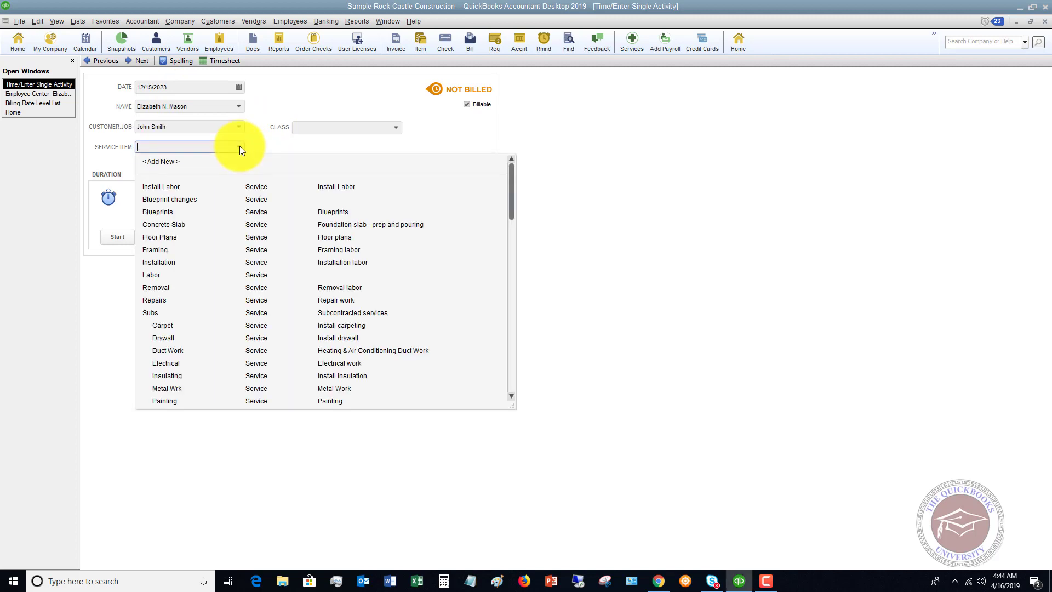
pyautogui.click(166, 199)
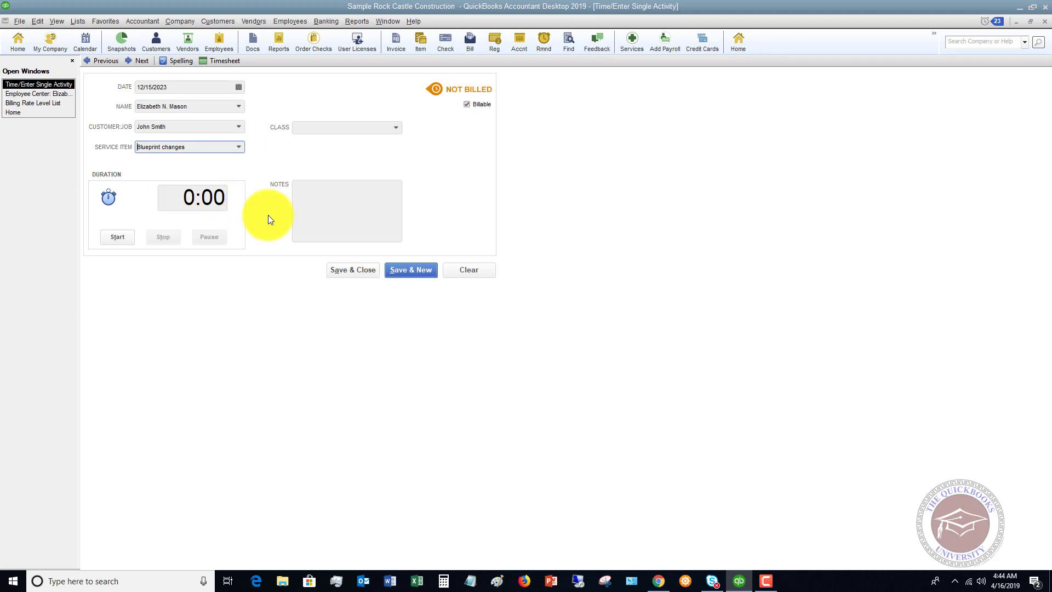
pyautogui.click(180, 198)
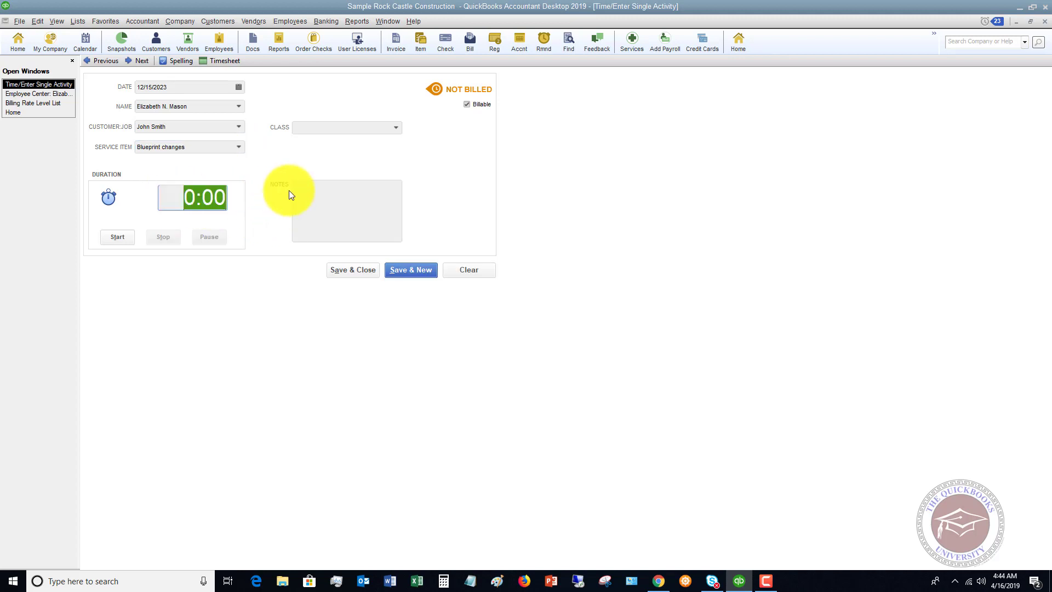
pyautogui.write('1')
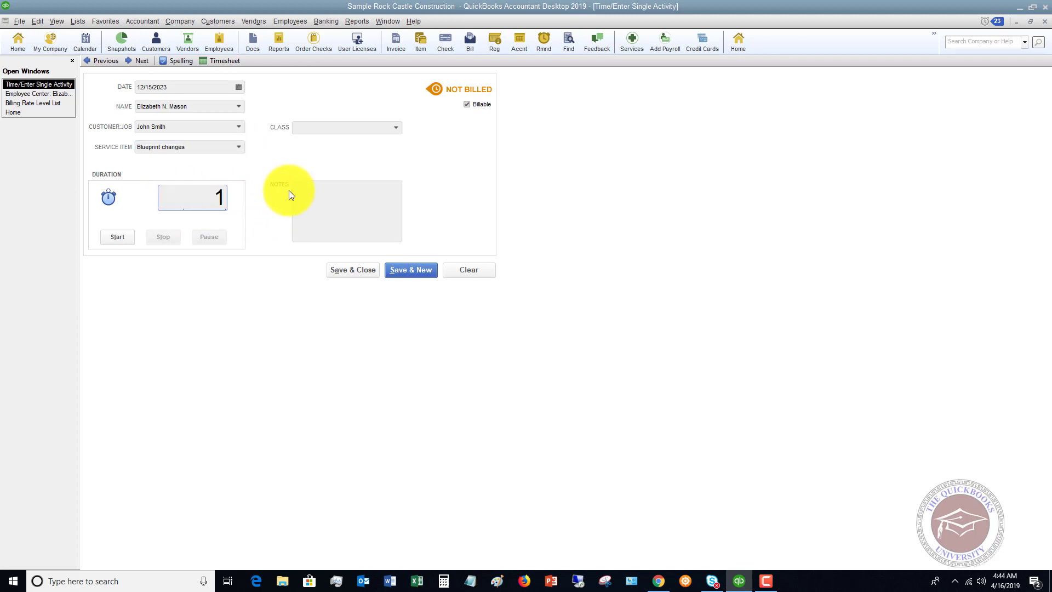
pyautogui.click(395, 129)
pyautogui.click(322, 181)
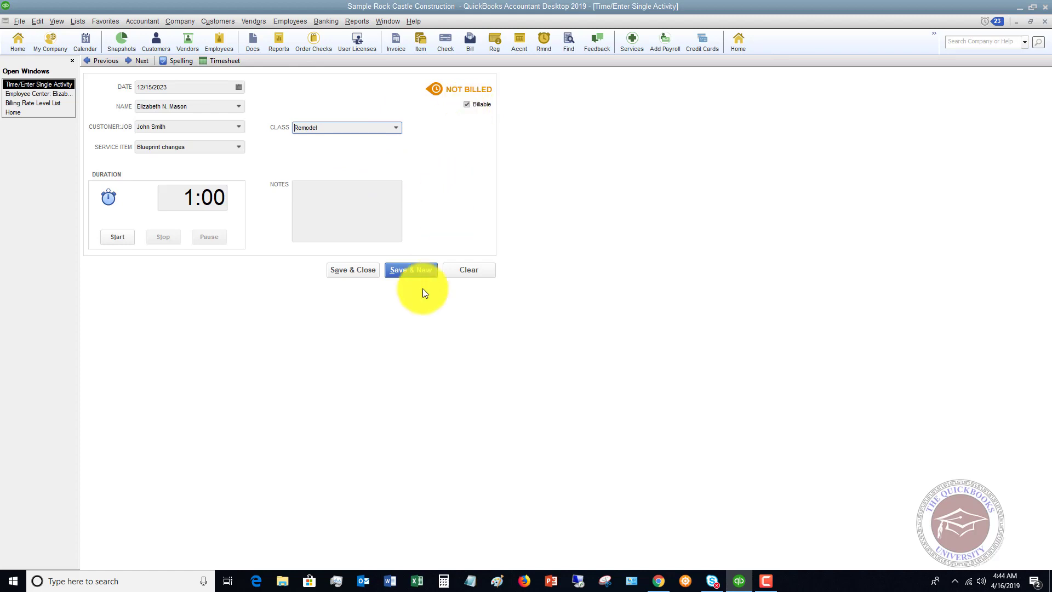
pyautogui.click(361, 273)
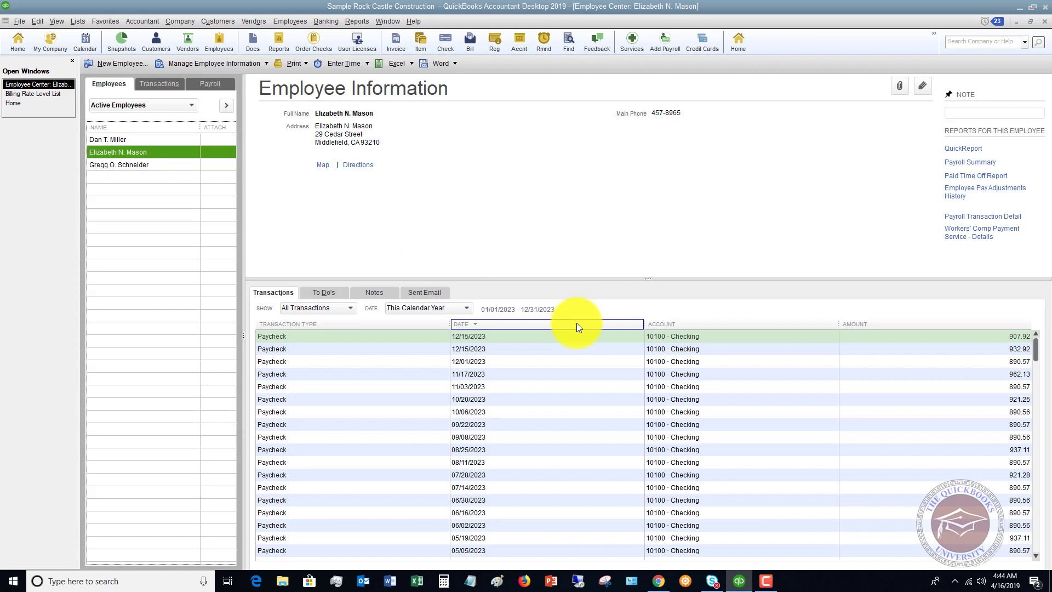
# Start a new invoice for the first customer in the list.
pyautogui.click(228, 21)
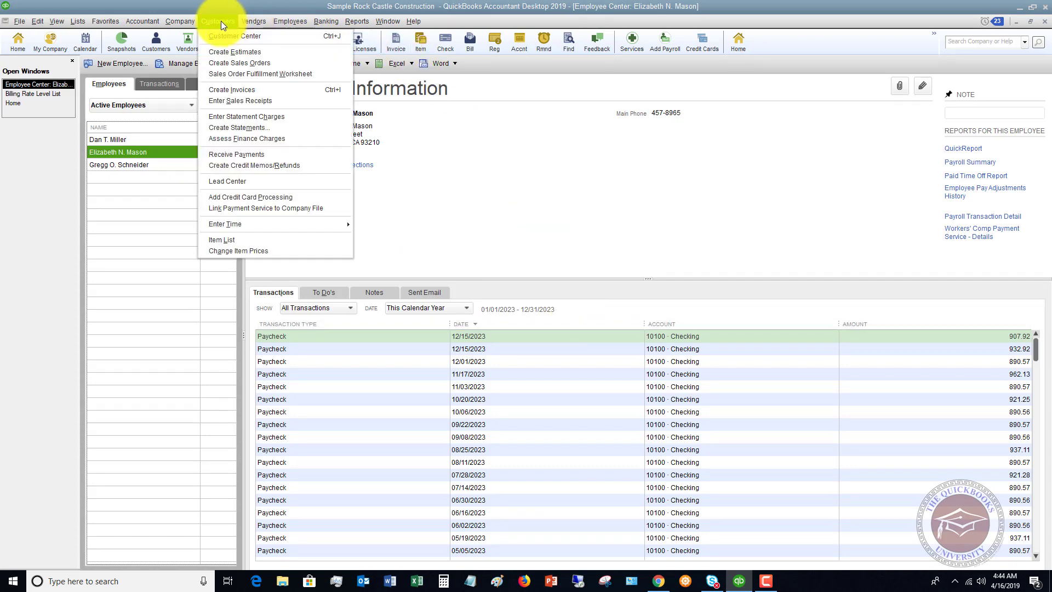
pyautogui.click(226, 89)
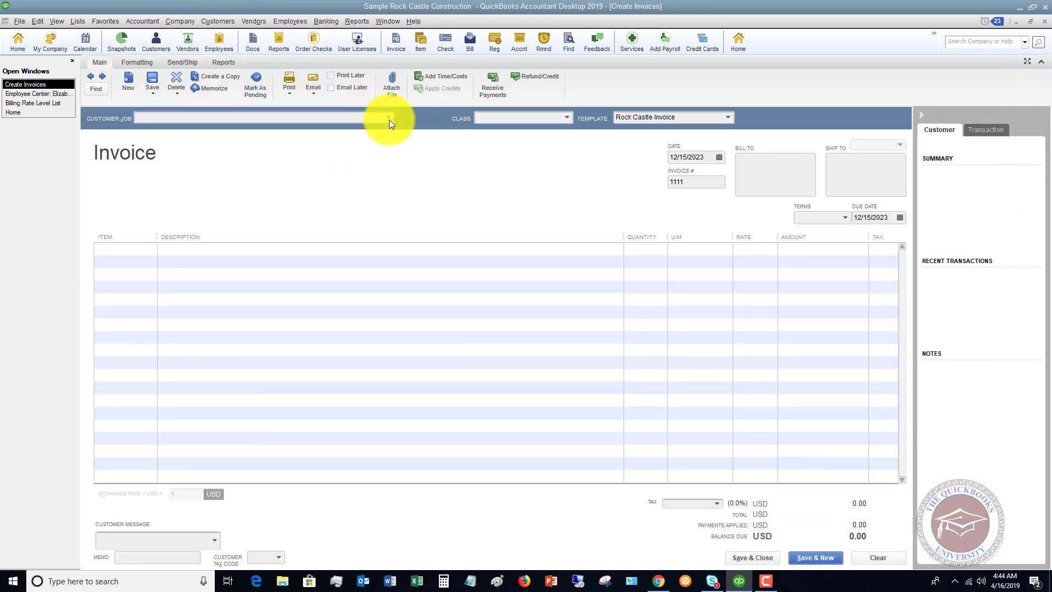
pyautogui.click(388, 119)
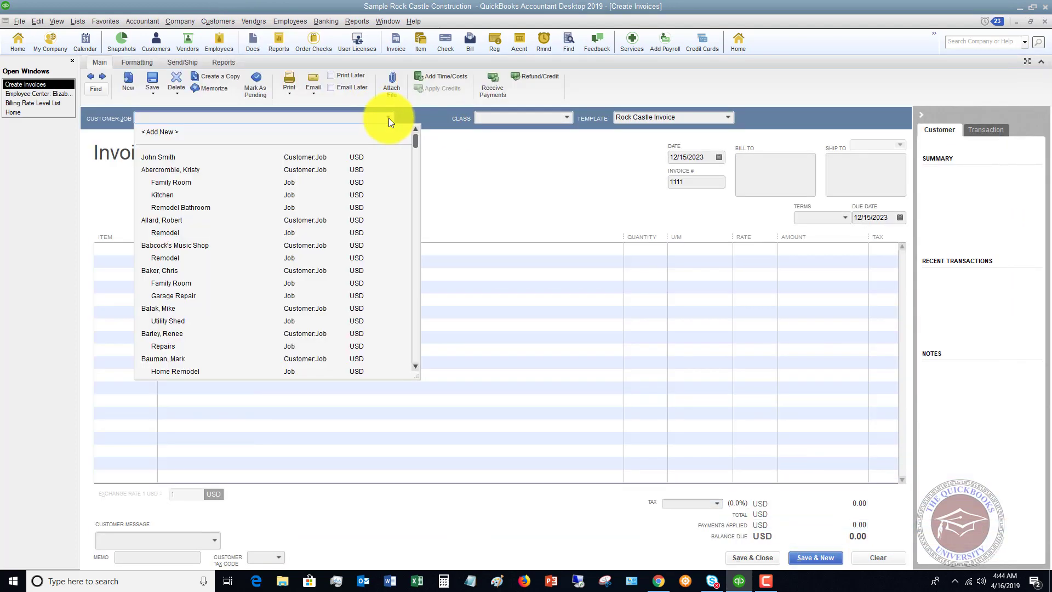
pyautogui.click(169, 158)
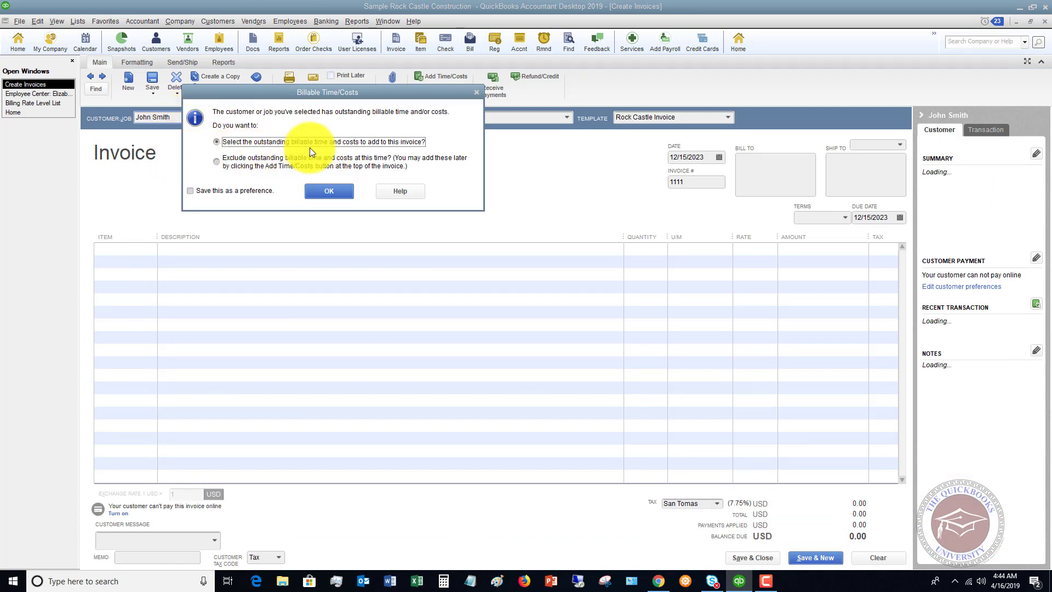
# Add the employee's billable Blueprint changes hour at 85.00 and set the invoice class to Remodel.
pyautogui.click(331, 189)
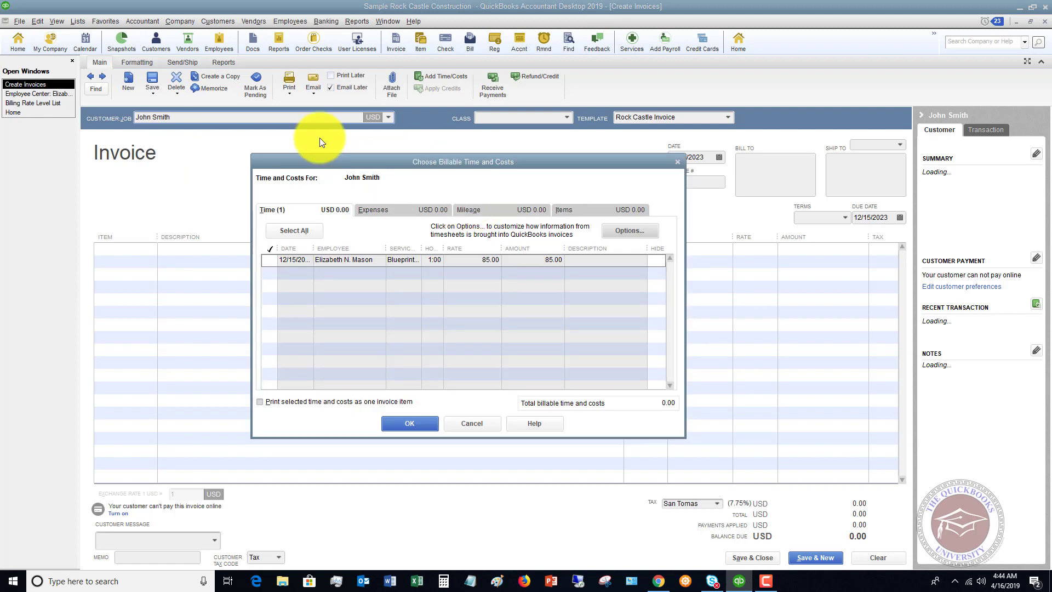
pyautogui.click(268, 260)
pyautogui.click(268, 260)
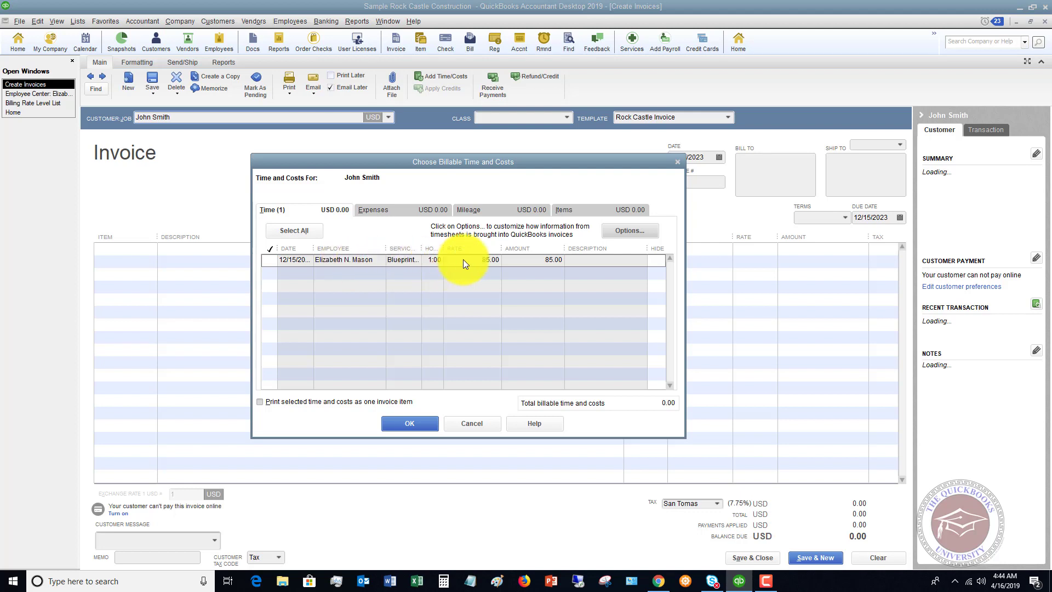
pyautogui.click(270, 262)
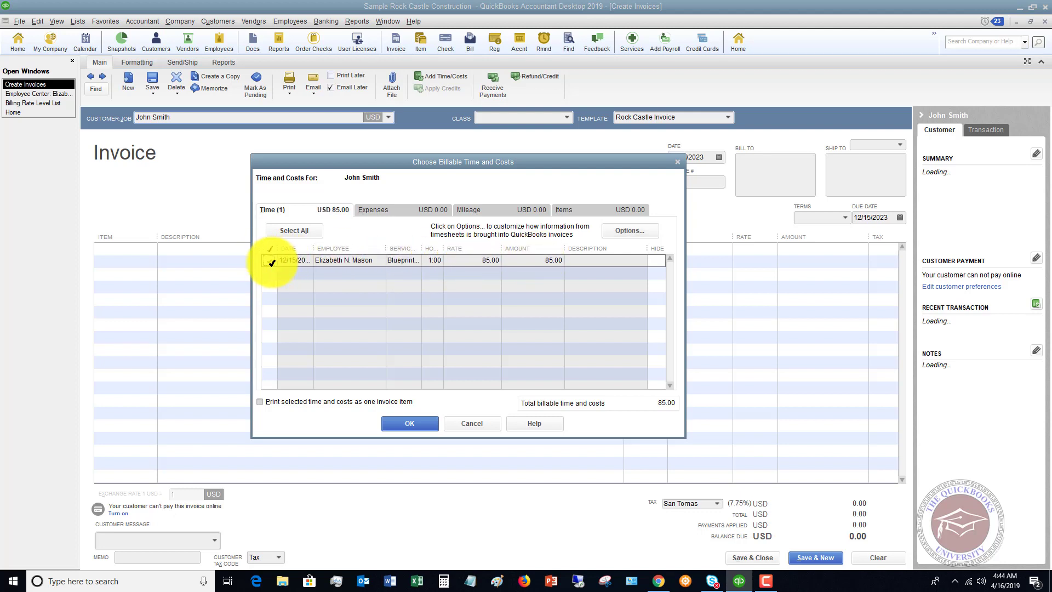
pyautogui.click(406, 421)
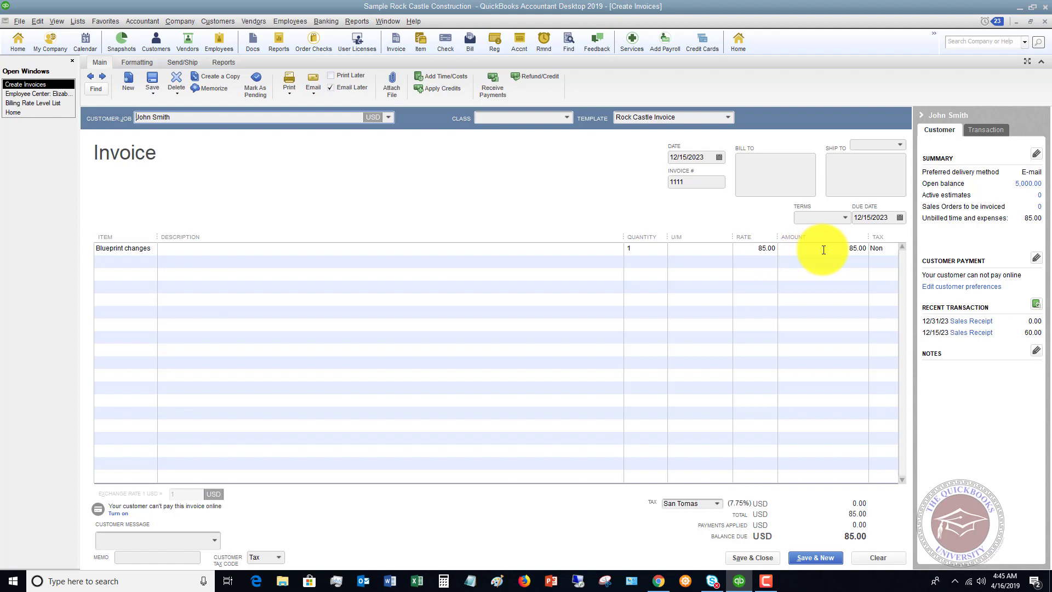
pyautogui.click(569, 118)
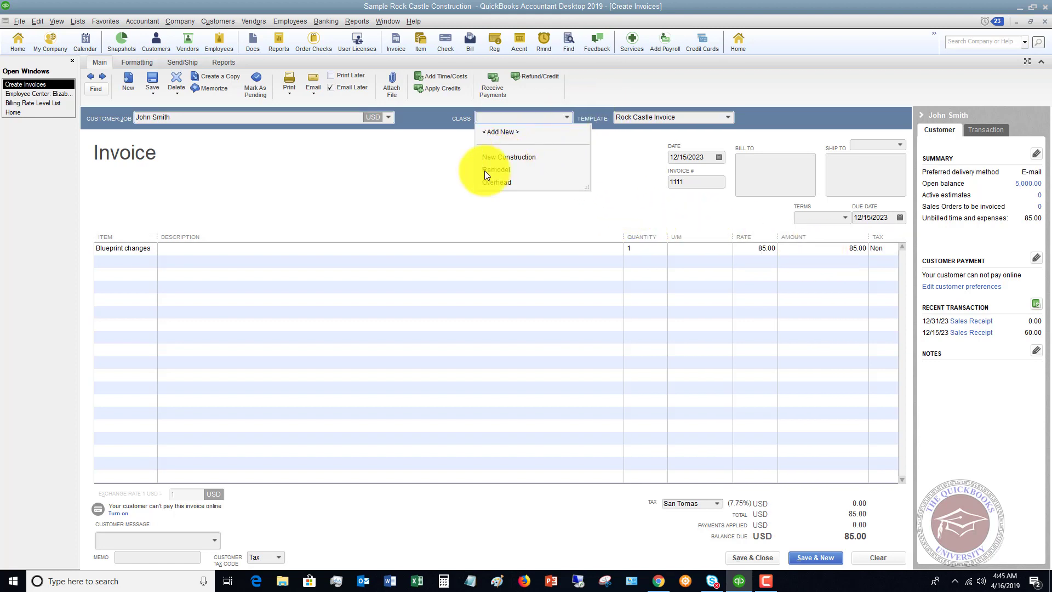
pyautogui.click(497, 170)
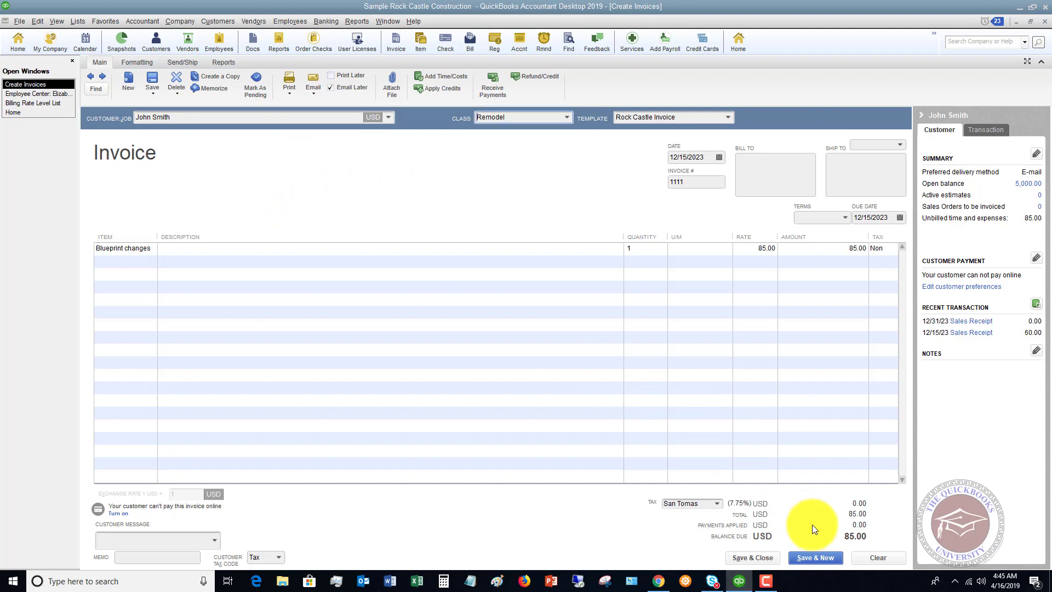